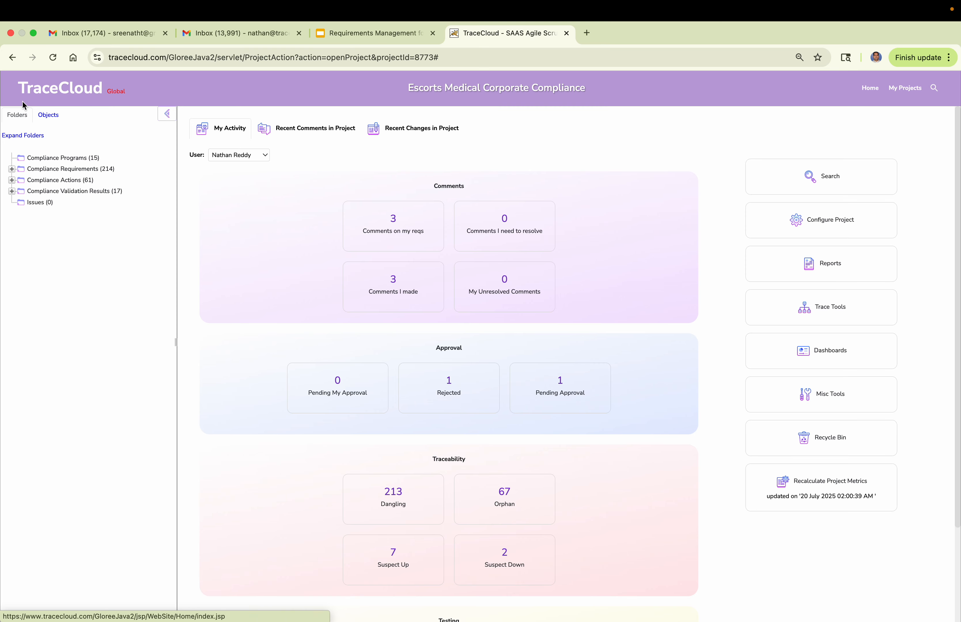
Open the Compliance Programs folder and review the listed programs with their regulatory authorities and renewal frequencies.
left_click(57, 159)
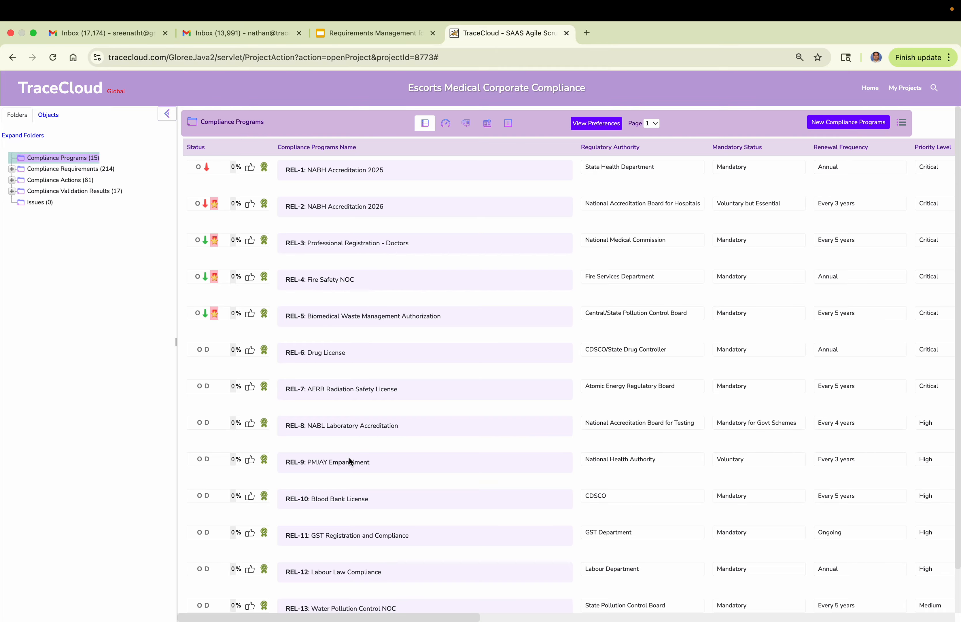
scroll(349, 490, "down", 2)
scroll(349, 489, "down", 1)
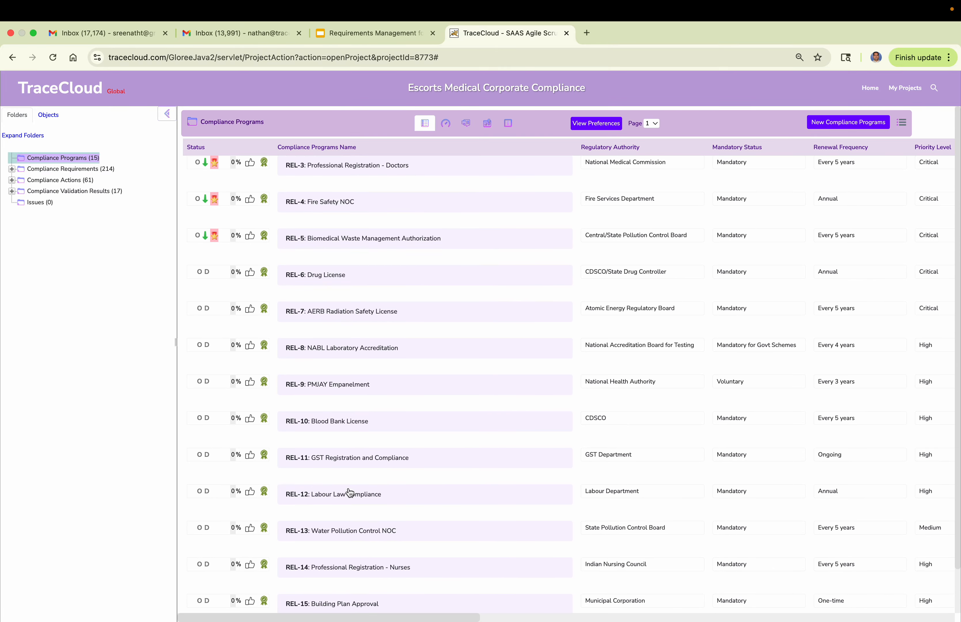
scroll(332, 428, "up", 2)
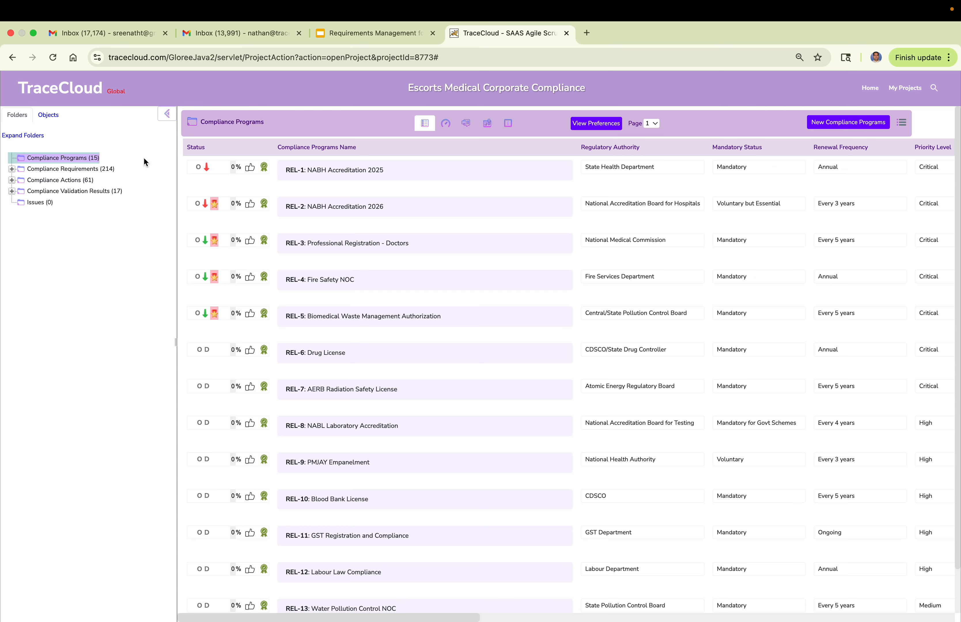
Browse the NABH Accreditation 2025 Requirements, viewing Information Management and the Radiology requirements under Equipment and Technology.
left_click(77, 173)
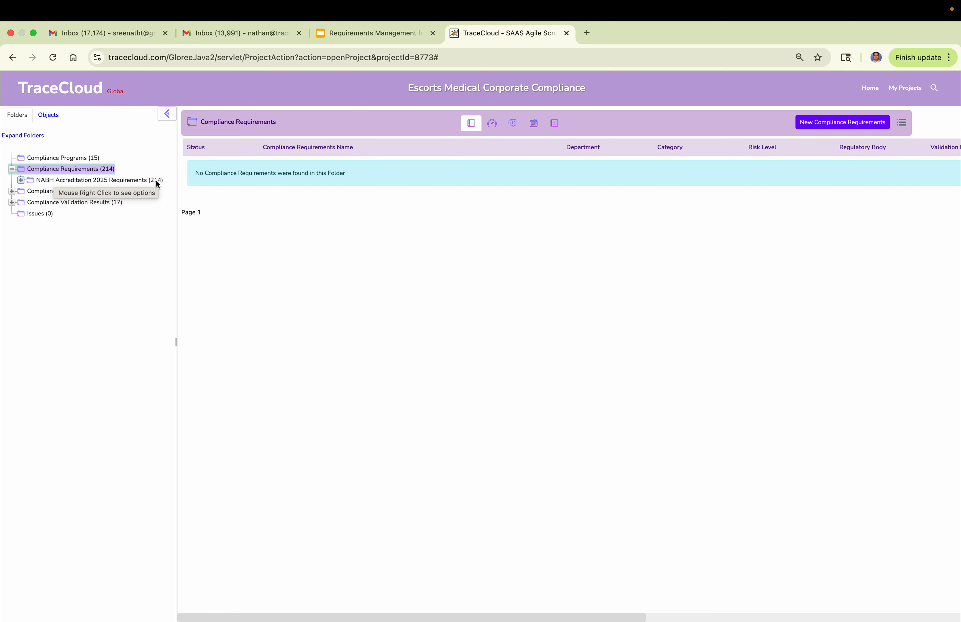
left_click(134, 182)
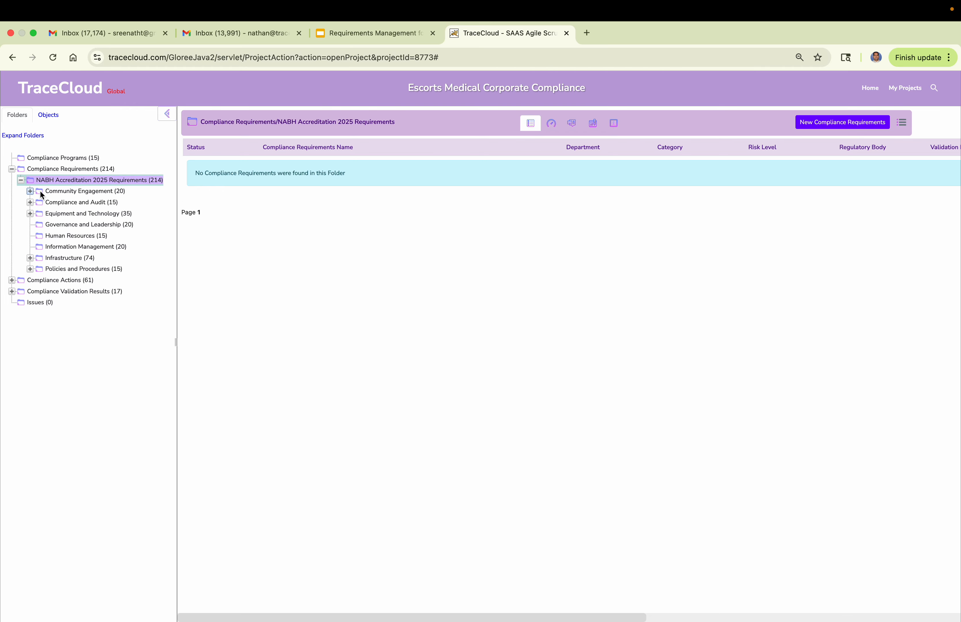
left_click(57, 214)
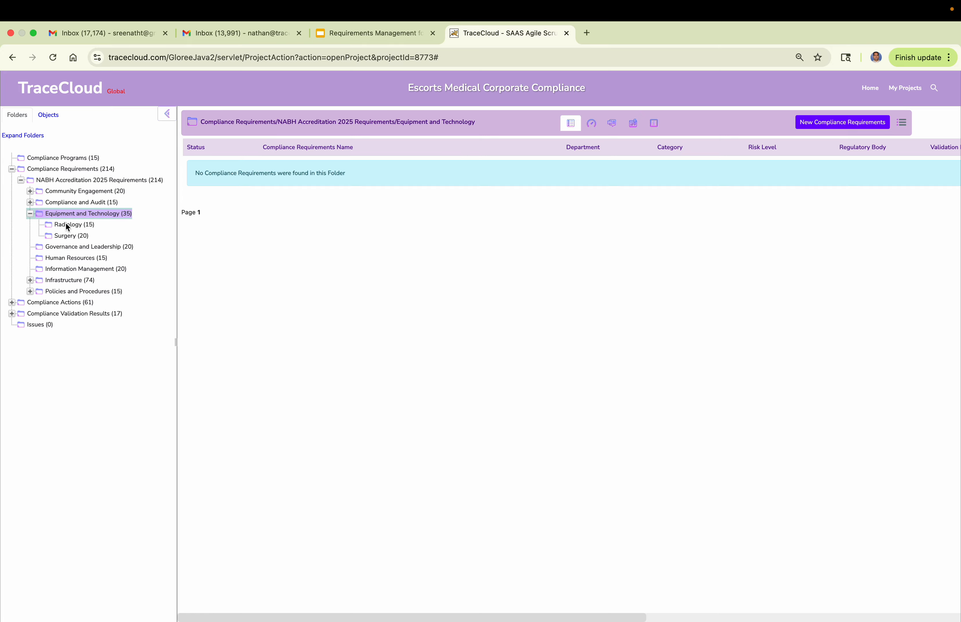
left_click(58, 268)
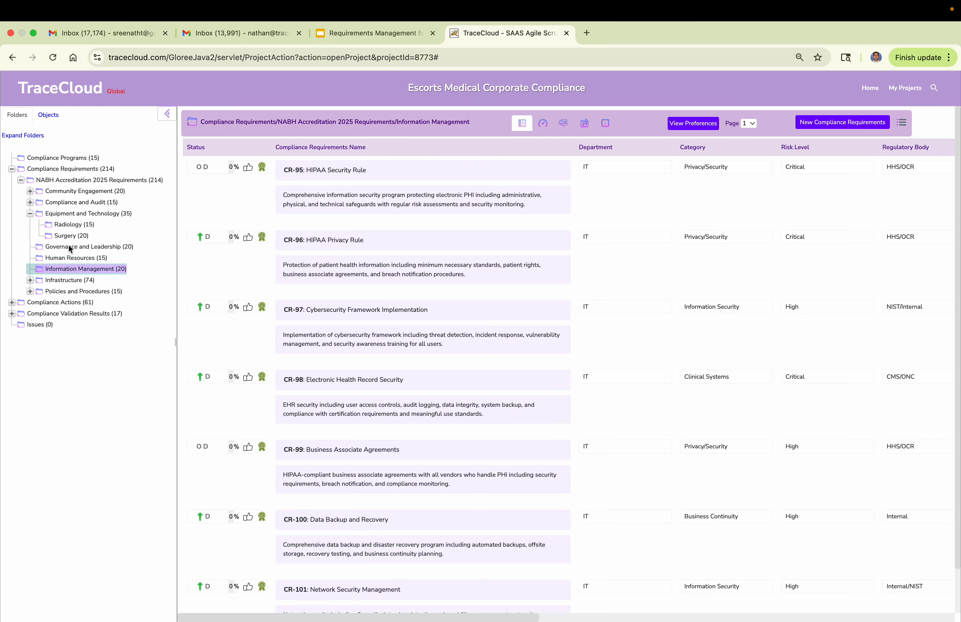
left_click(67, 225)
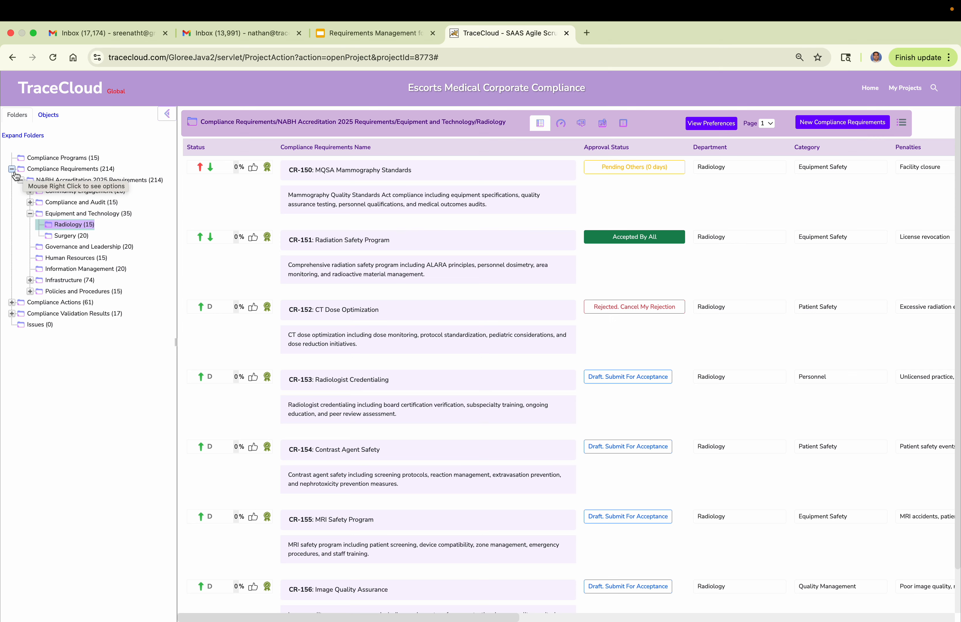
View the Excel and Word import options for the Radiology requirements folder, and dismiss them.
right_click(65, 224)
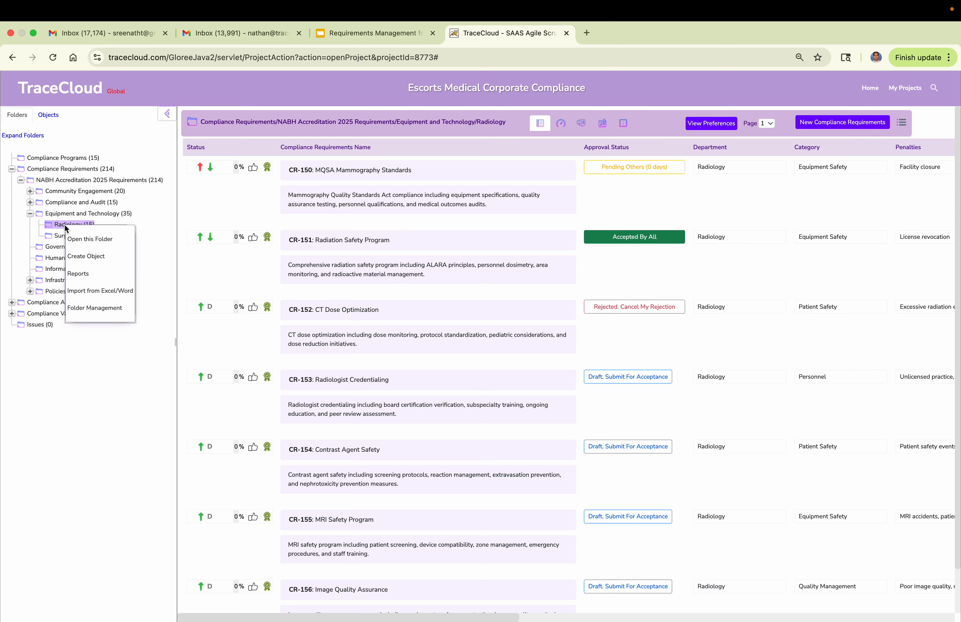
left_click(89, 290)
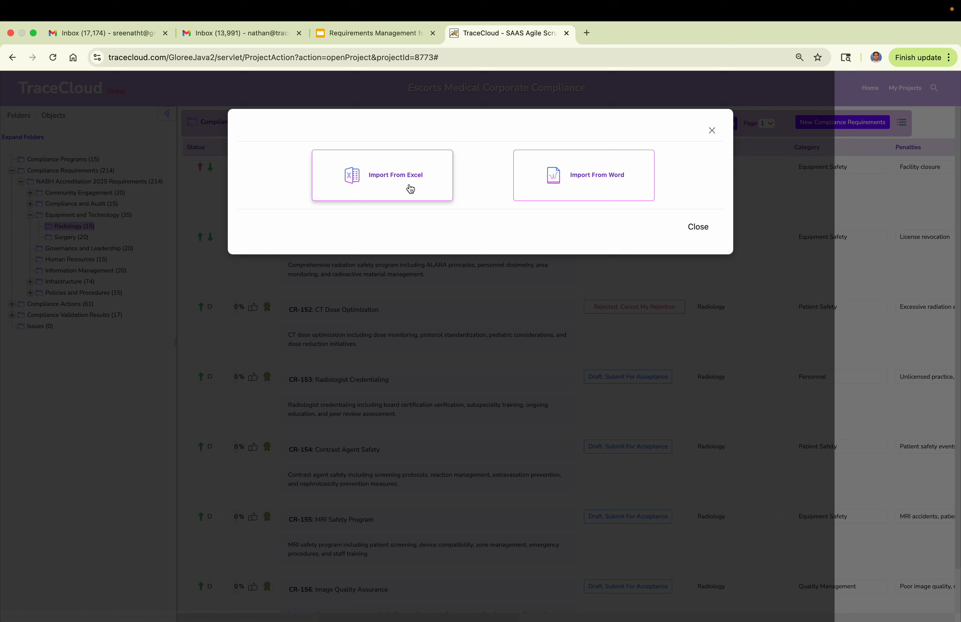
left_click(251, 301)
Open a blank new compliance requirement form for Radiology and review its attribute fields, including Category, Risk Level and Regulatory Body.
left_click(862, 124)
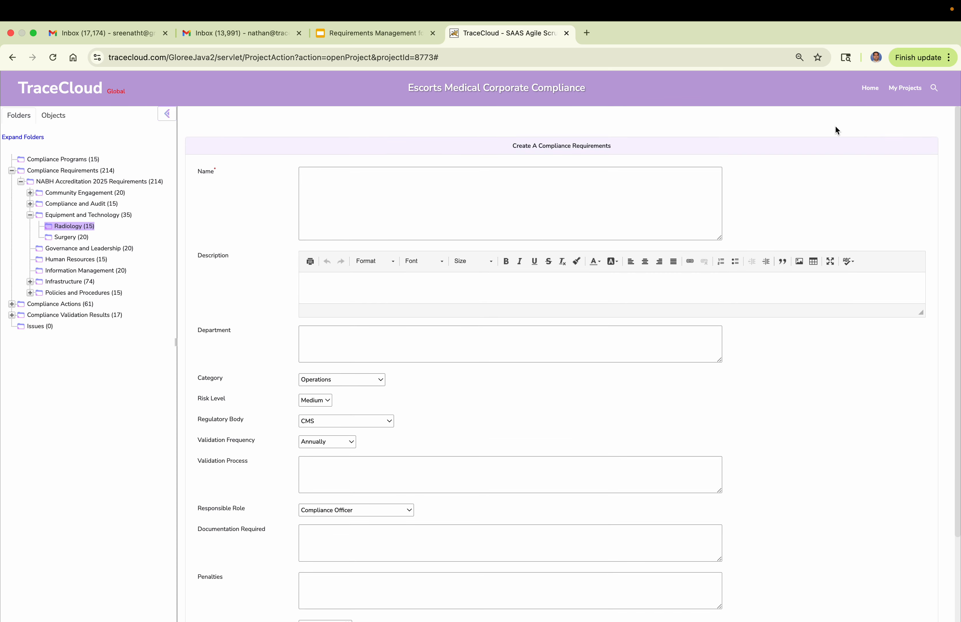
left_click(403, 189)
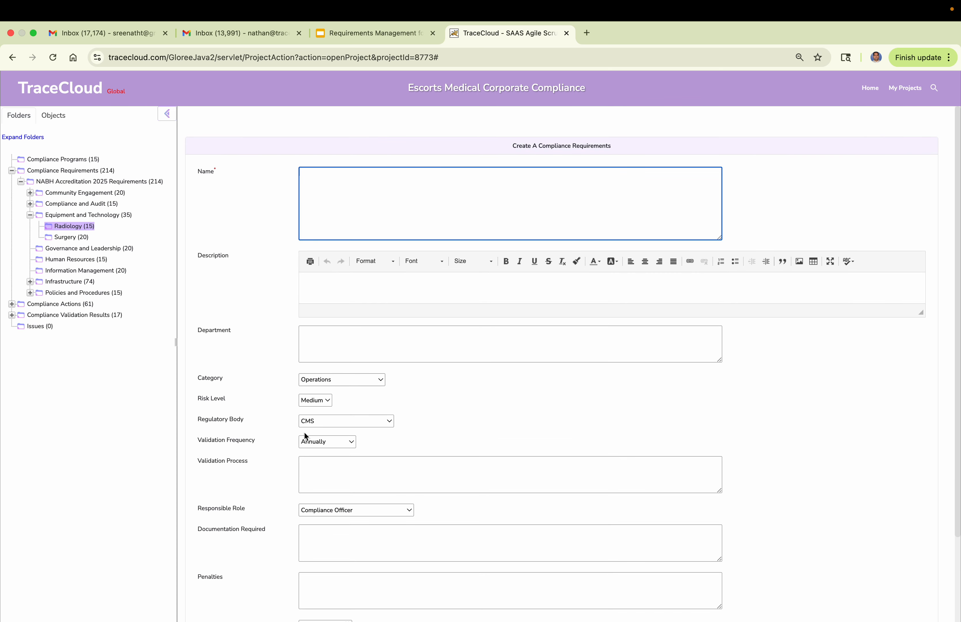
left_click_drag(196, 377, 258, 494)
left_click(419, 451)
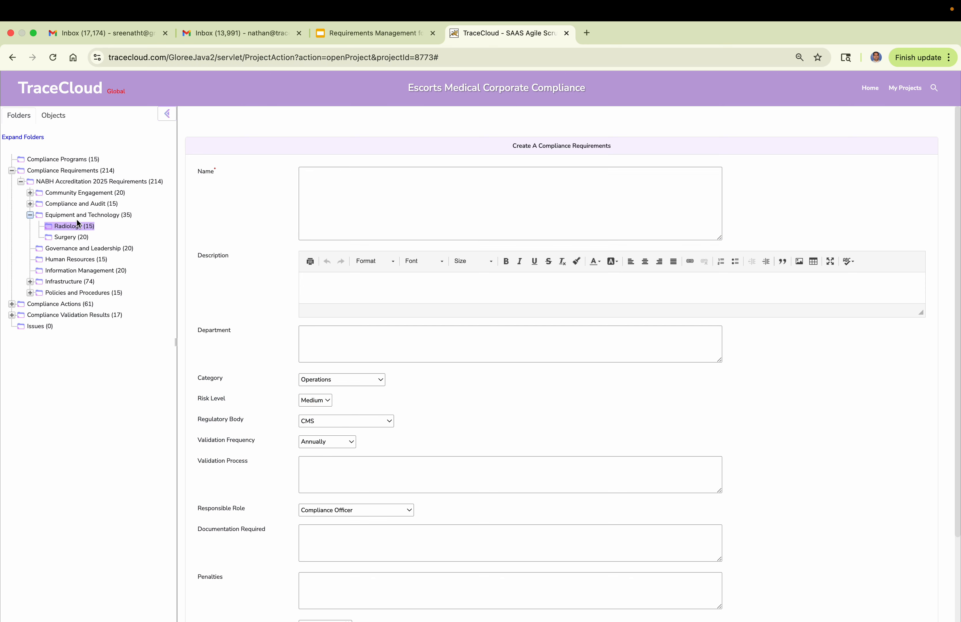
Display the Radiology compliance actions under Equipment and Technology in NABH Accreditation 2025 Actions.
left_click(18, 182)
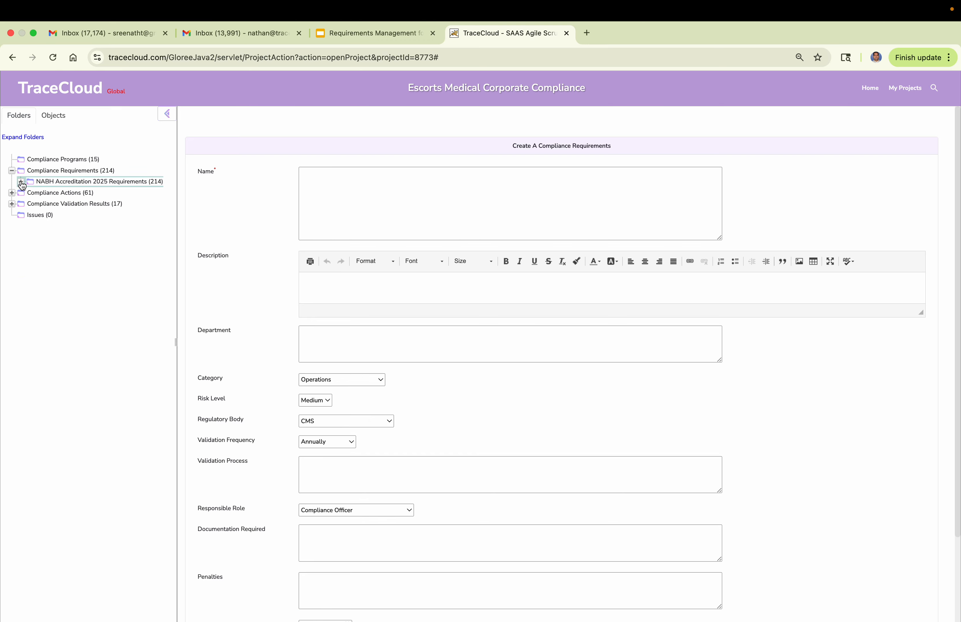
left_click(11, 193)
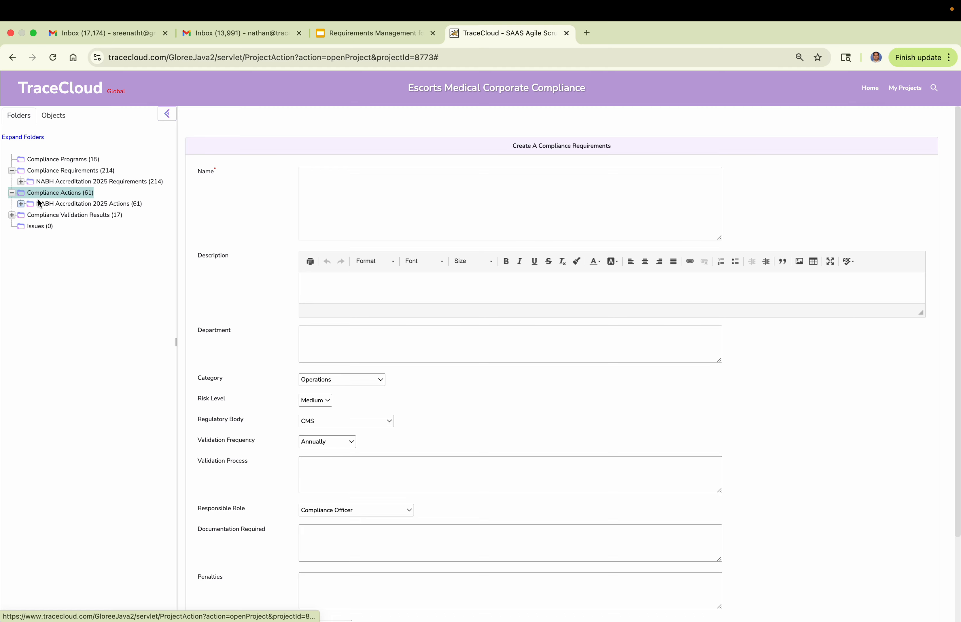
left_click(22, 204)
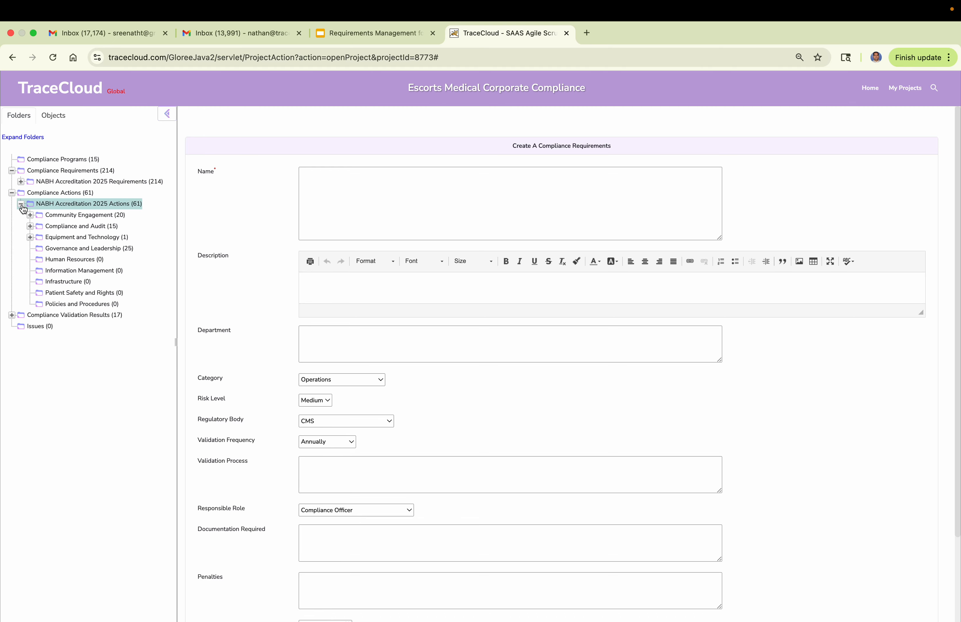
left_click(30, 238)
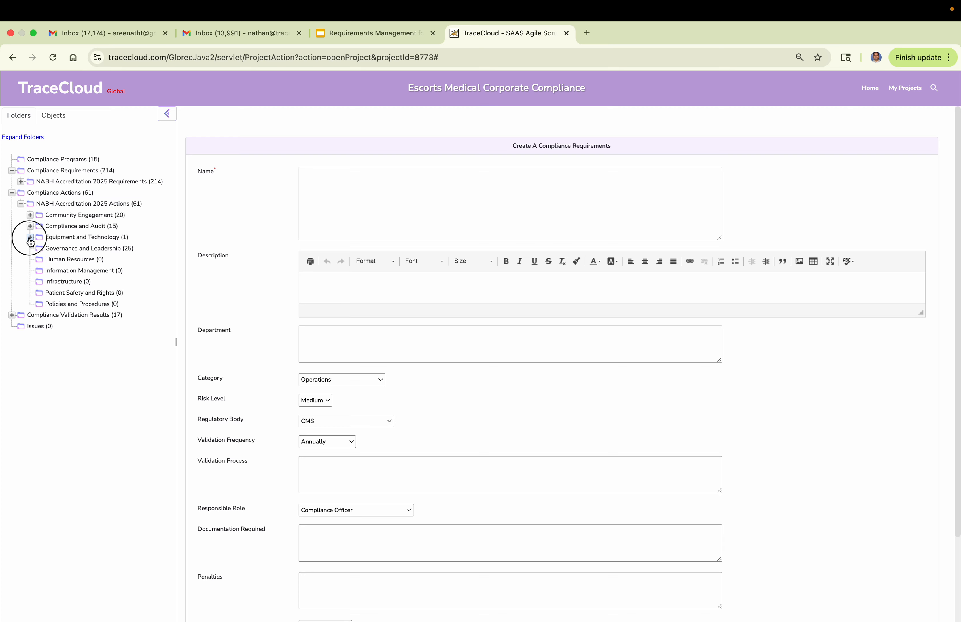
left_click(62, 251)
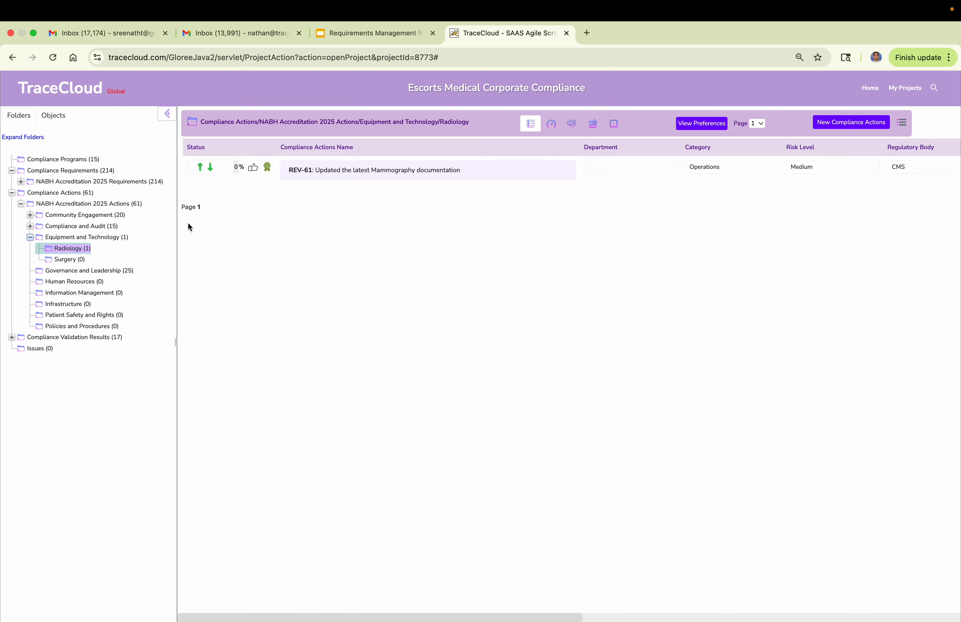
Display the Radiology validation results under Equipment and Technology in NABH Accreditation 2025 Validation.
left_click(12, 338)
left_click(21, 350)
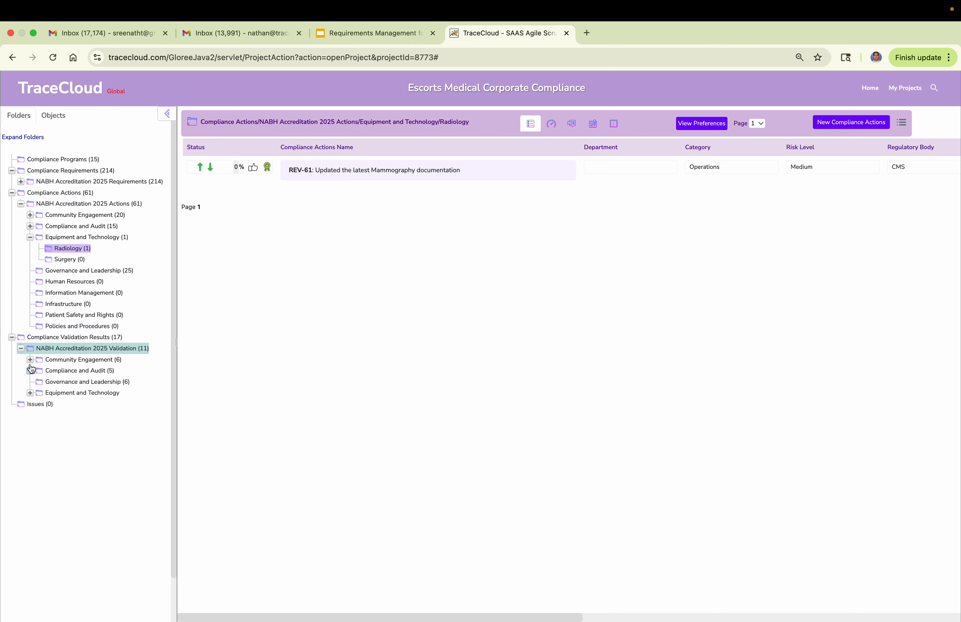
left_click(30, 393)
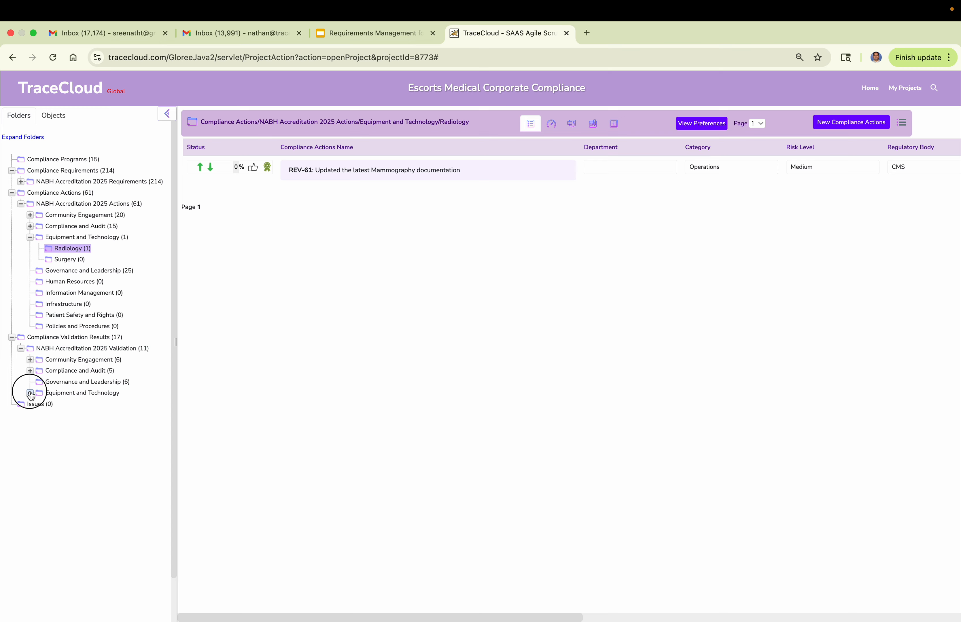
left_click(60, 405)
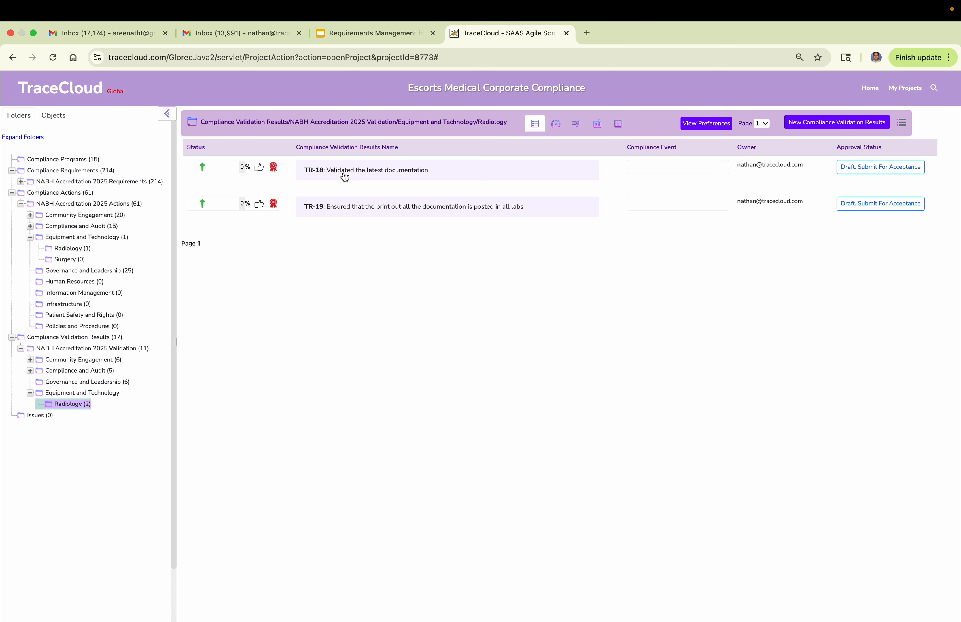
Collapse the actions and validation results folders and reopen the Radiology folder of the NABH Accreditation 2025 Requirements.
left_click(12, 194)
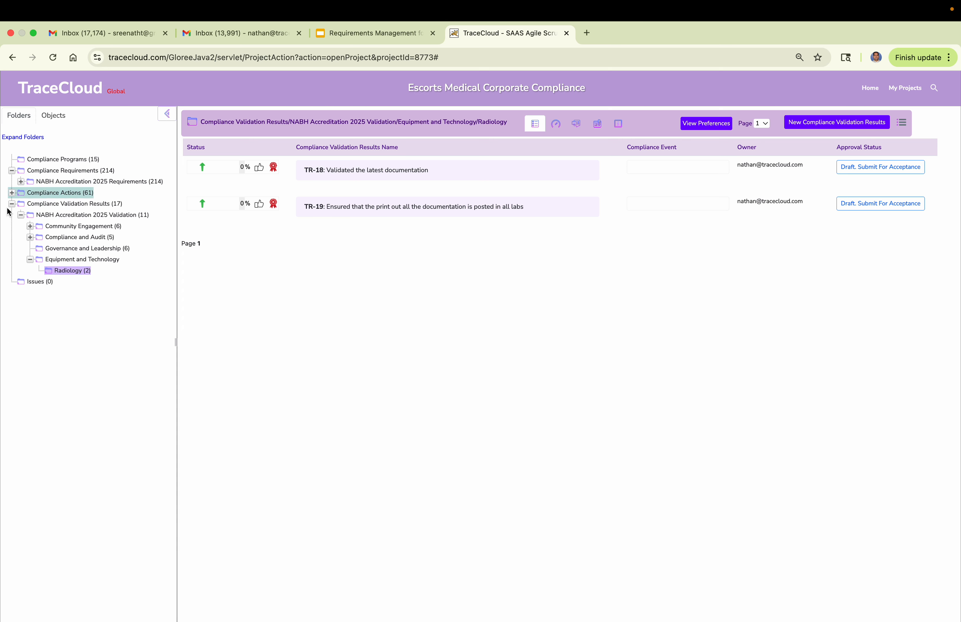
left_click(12, 204)
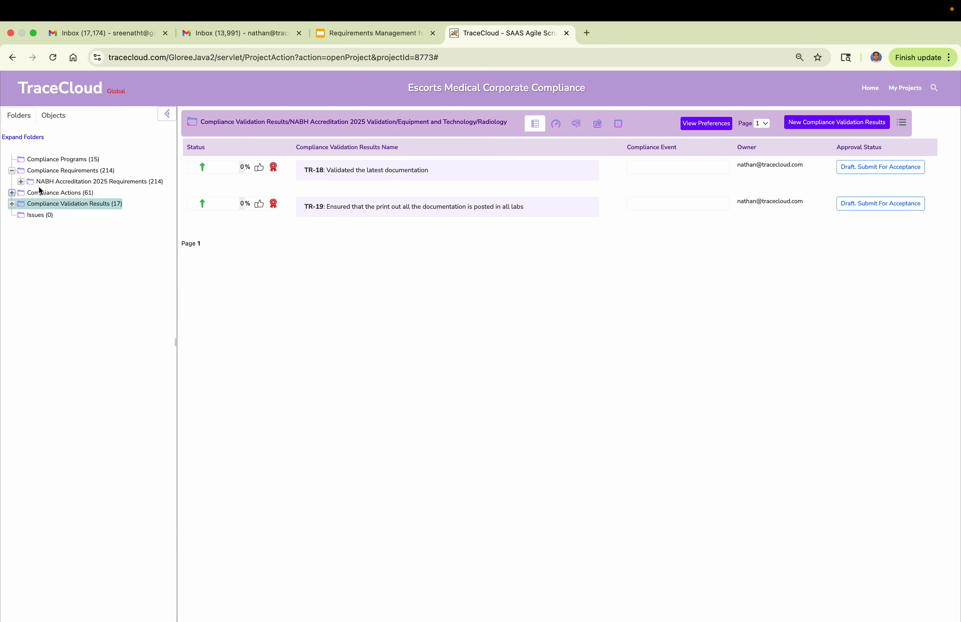
left_click(21, 182)
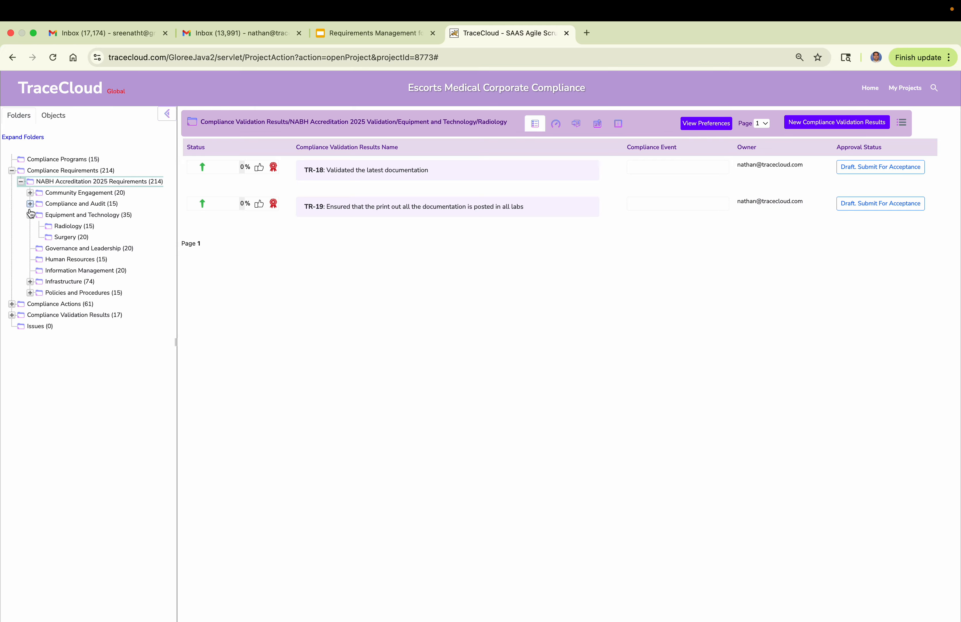
left_click(69, 228)
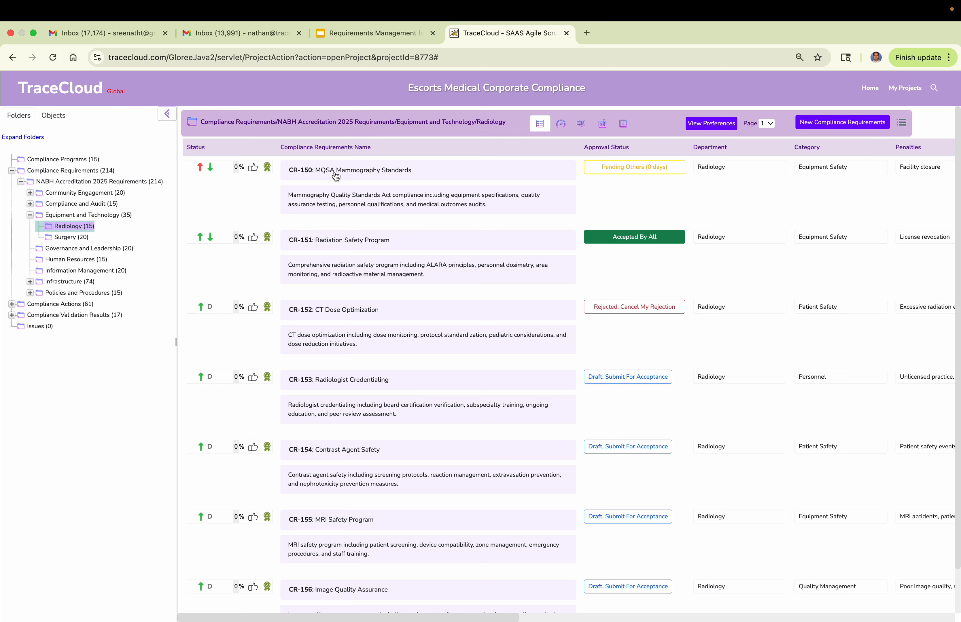
Open requirement CR-150 MQSA Mammography Standards and examine its core details, attributes and traceability.
left_click(335, 174)
left_click(317, 190)
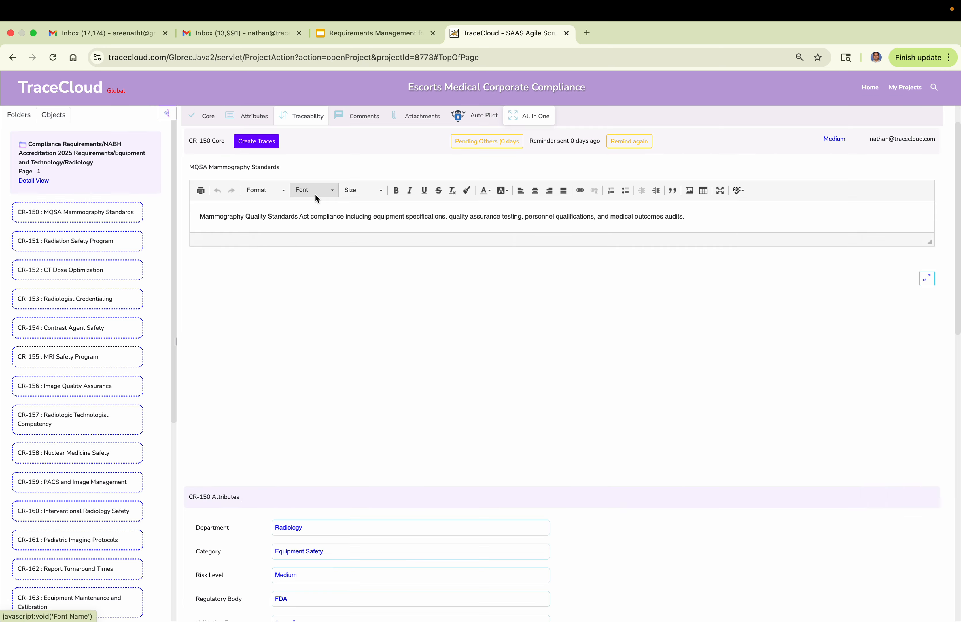
left_click(207, 115)
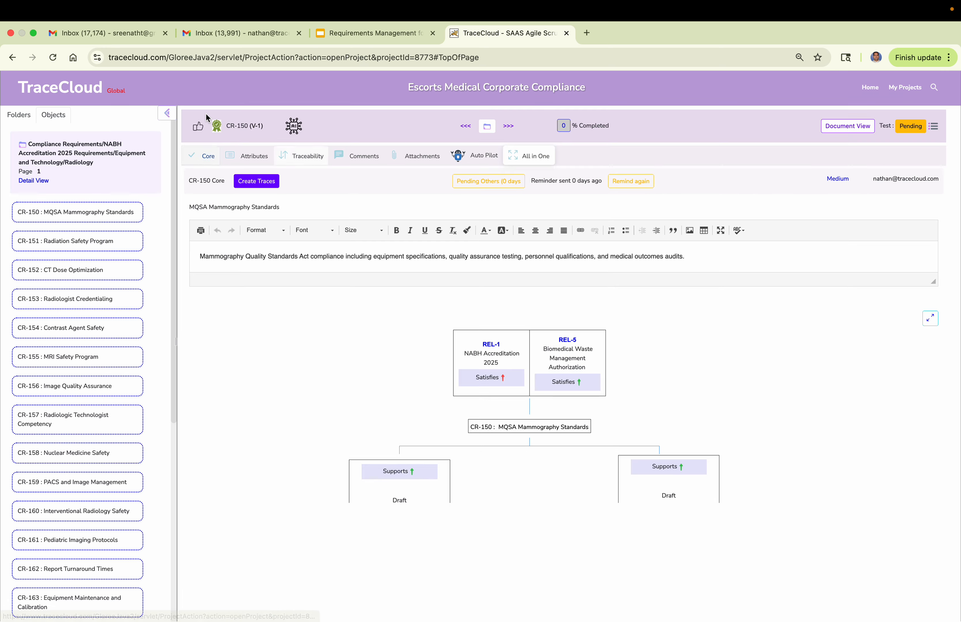
left_click(253, 161)
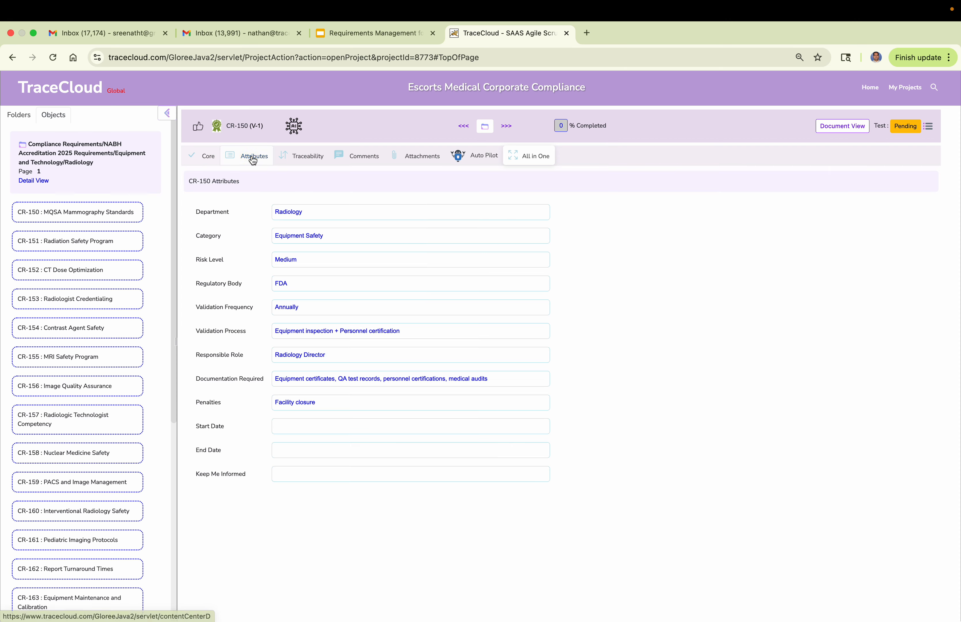
left_click(307, 158)
left_click_drag(511, 285, 629, 284)
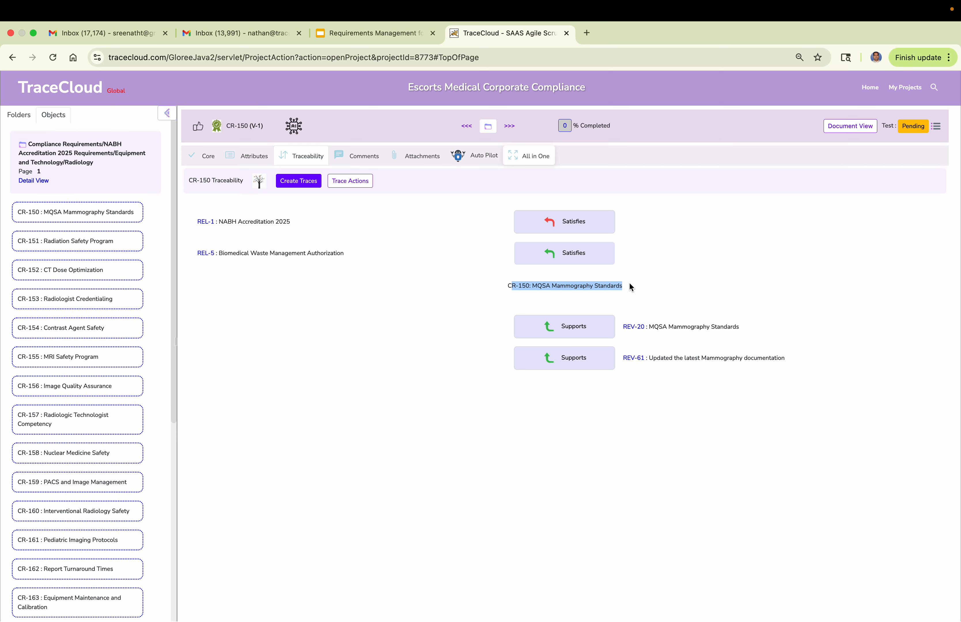
View the full-page trace chart for CR-150 from its core details, and return to the requirement.
left_click(208, 158)
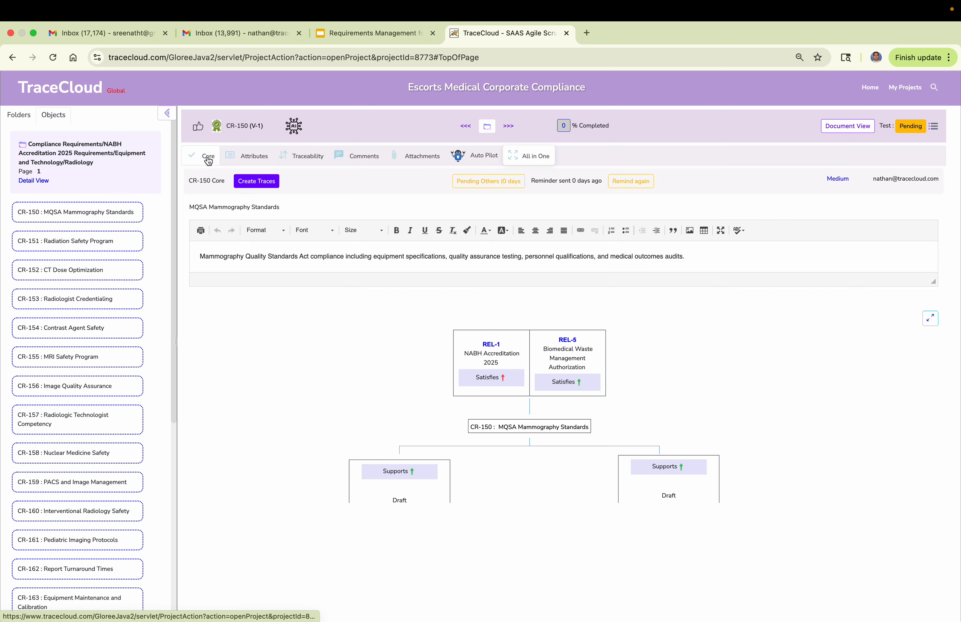
left_click(930, 318)
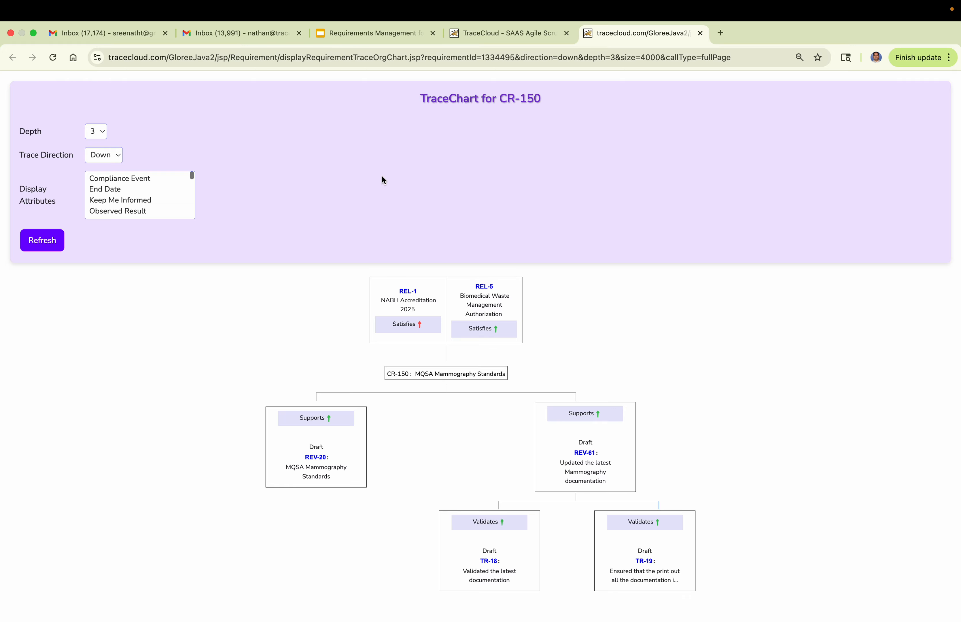
left_click(511, 31)
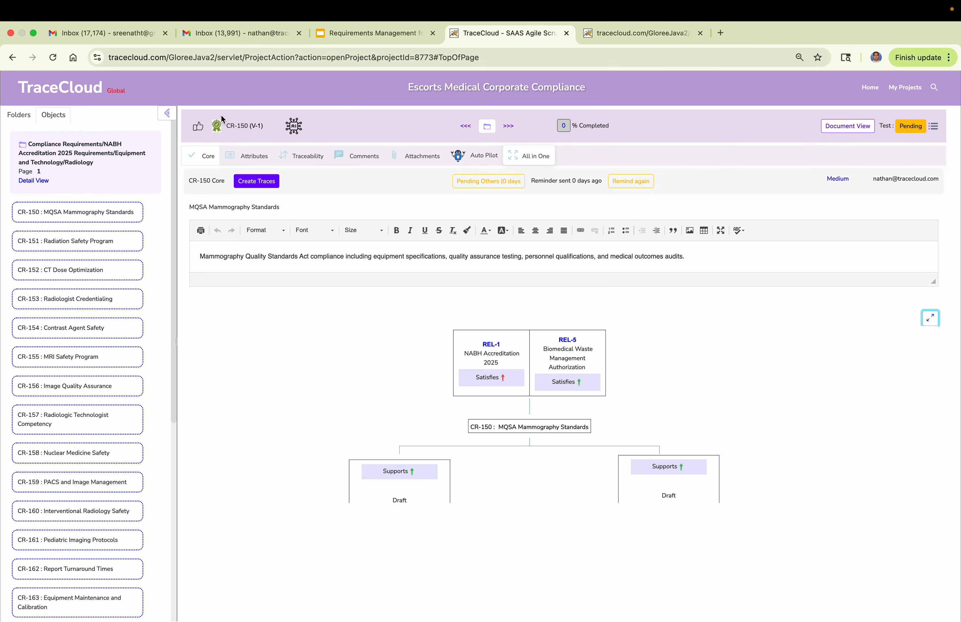
Go back to the Radiology requirements folder and display its metrics for approval, traceability, testing and completion.
left_click(18, 114)
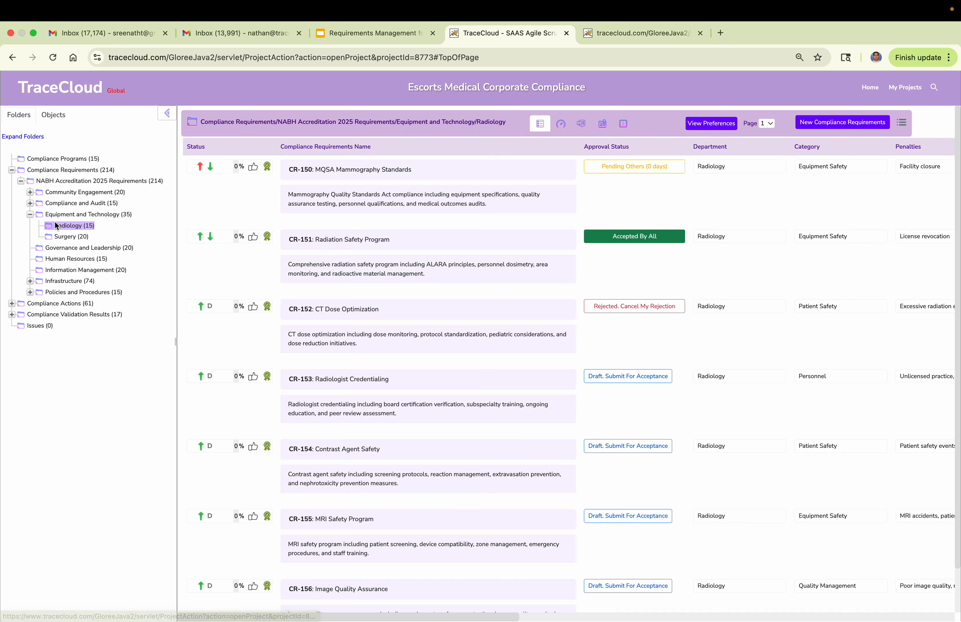
left_click(57, 226)
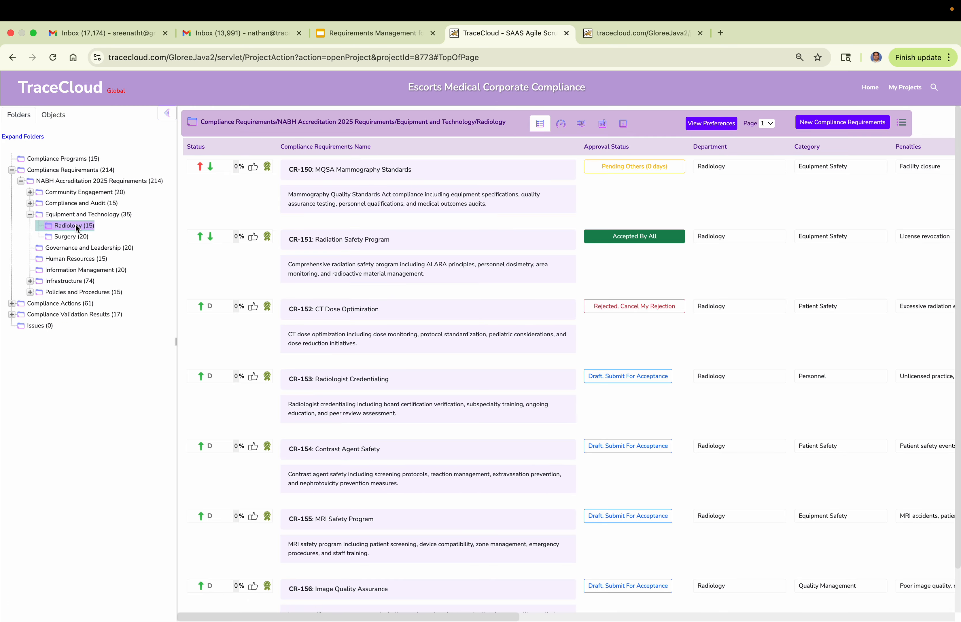
left_click(562, 125)
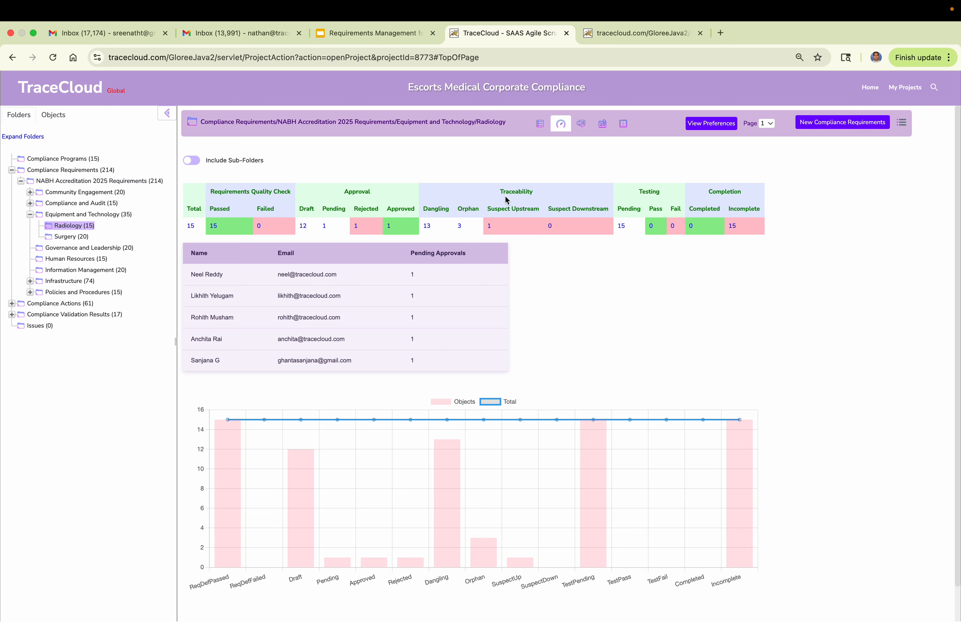
Return to the project home page and list the current user's requirements that have been rejected by other approvers.
left_click(93, 226)
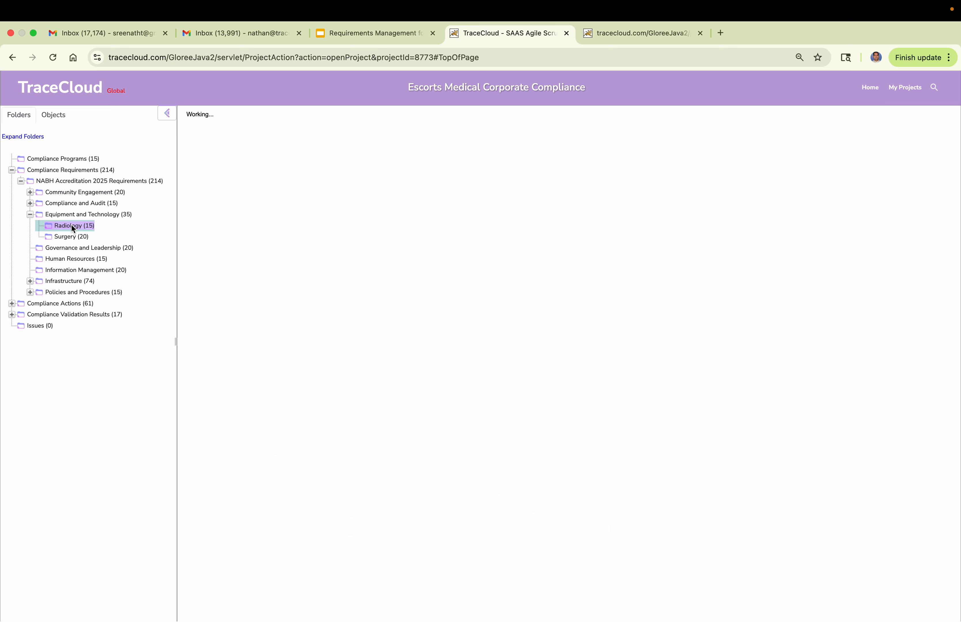
left_click(870, 86)
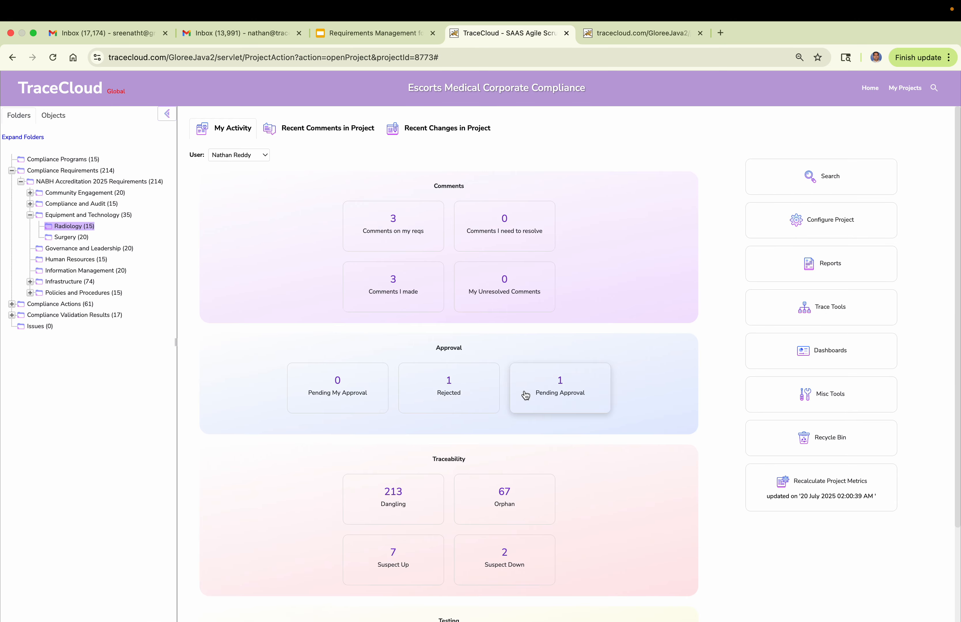
left_click(263, 156)
left_click(294, 170)
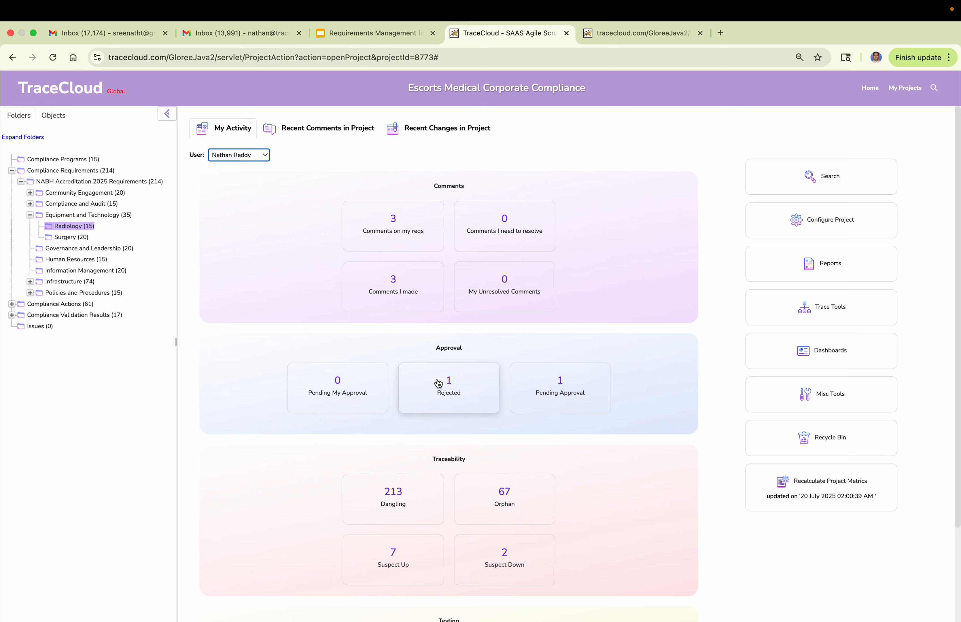
left_click(444, 391)
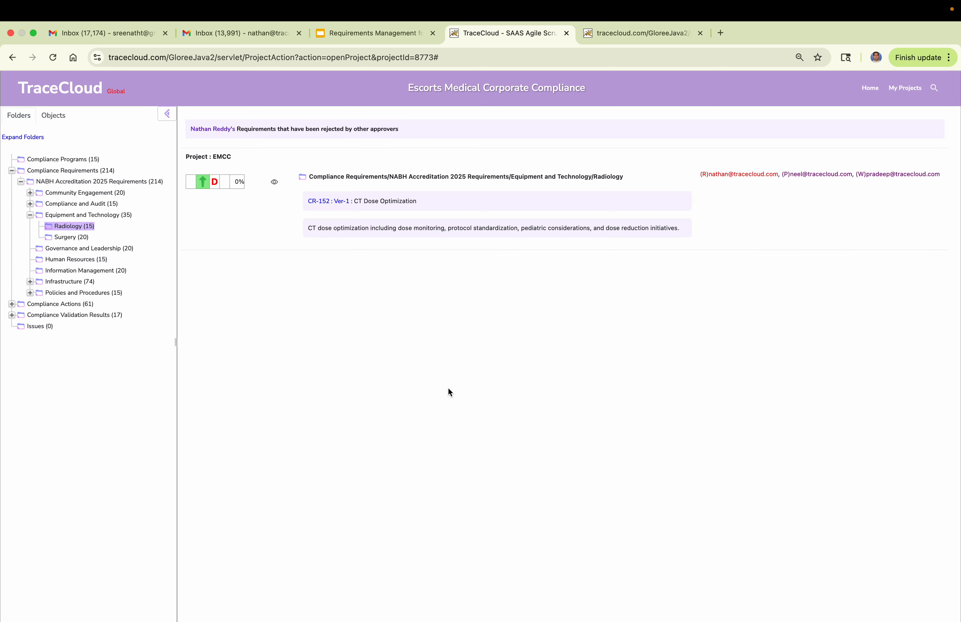
Open rejected requirement CR-152 CT Dose Optimization, cancel its rejection, and view its approval workflow without accepting or rejecting.
left_click(328, 201)
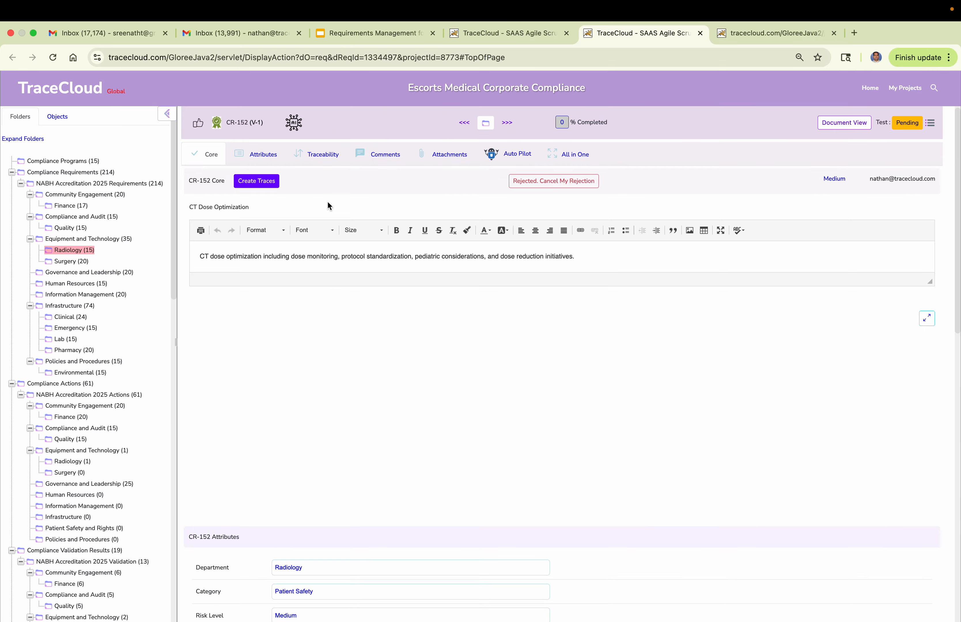
left_click(554, 182)
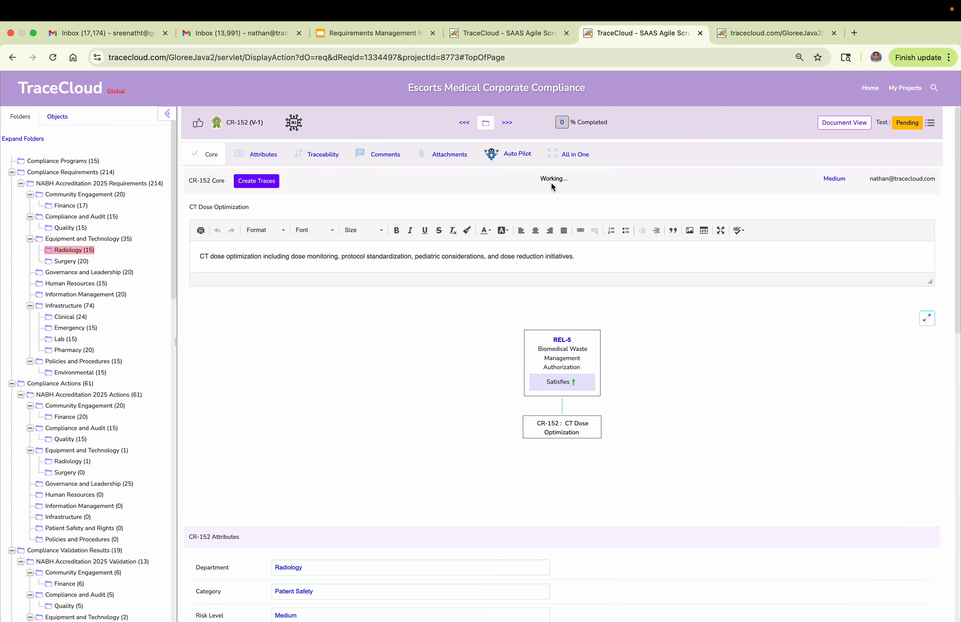
left_click(487, 180)
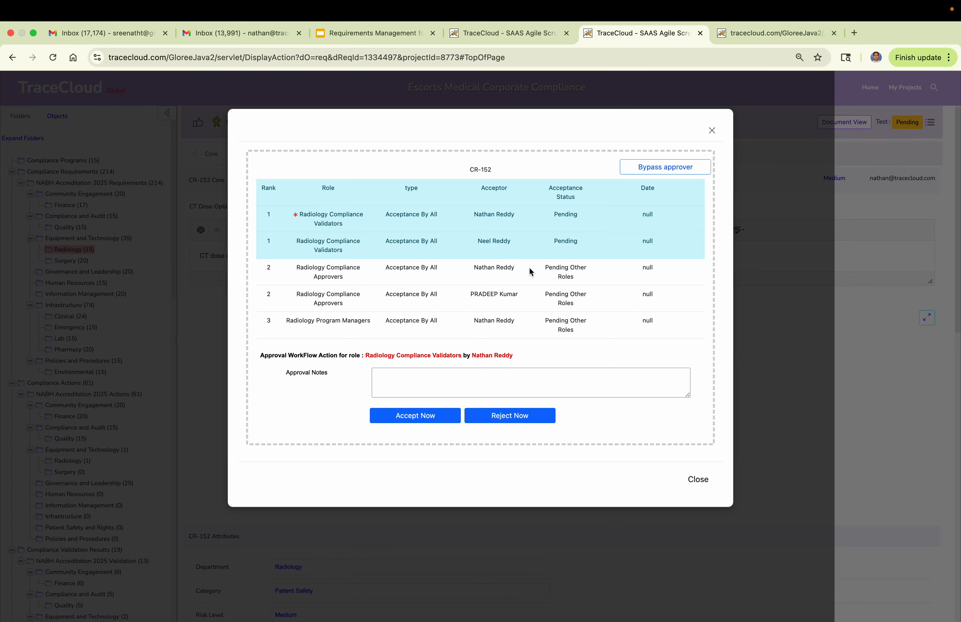
left_click(712, 131)
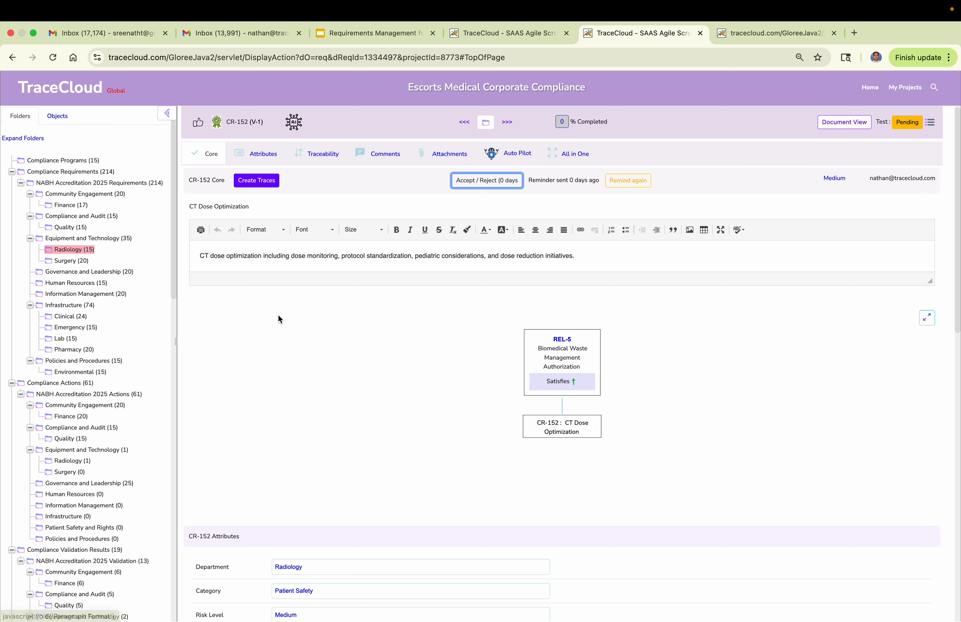
Collapse the Compliance Requirements, Compliance Actions and Compliance Validation Results folders in the project tree.
left_click(12, 171)
left_click(11, 183)
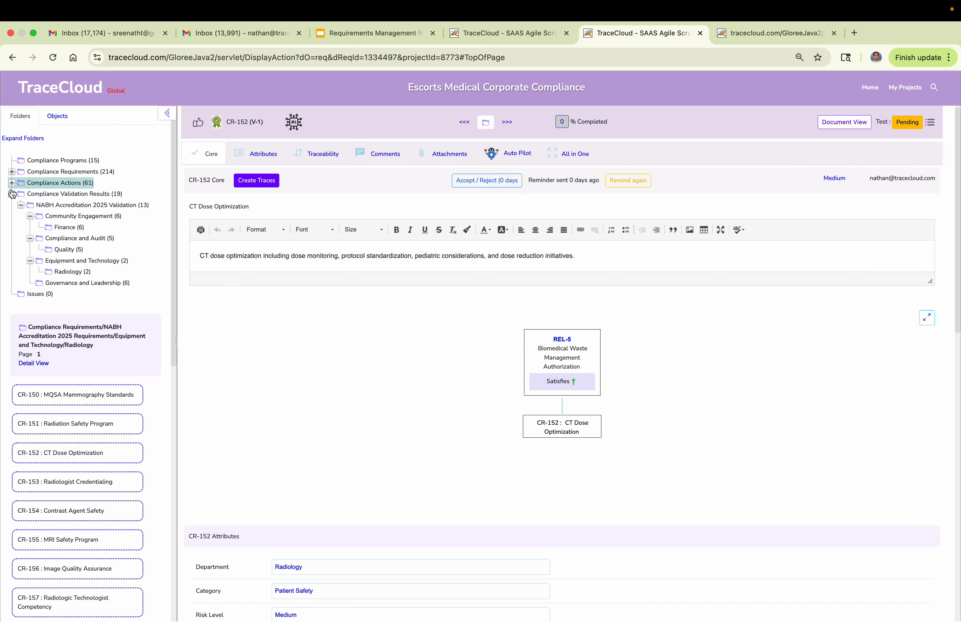
left_click(11, 194)
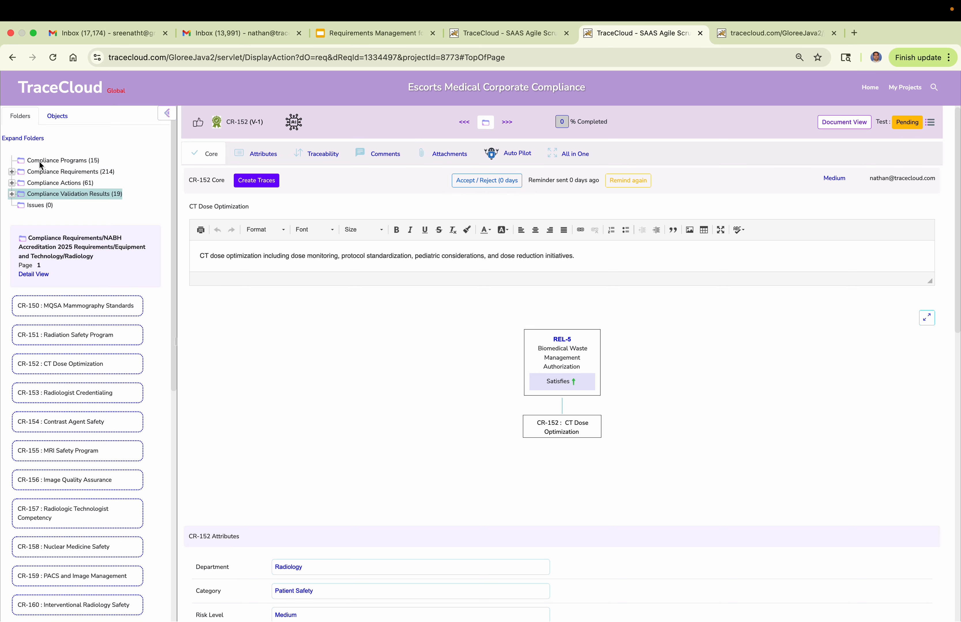
Browse the Compliance Programs, Actions and Validation Results folders, and view the Community Engagement and Quality actions under NABH Accreditation 2025.
left_click(38, 160)
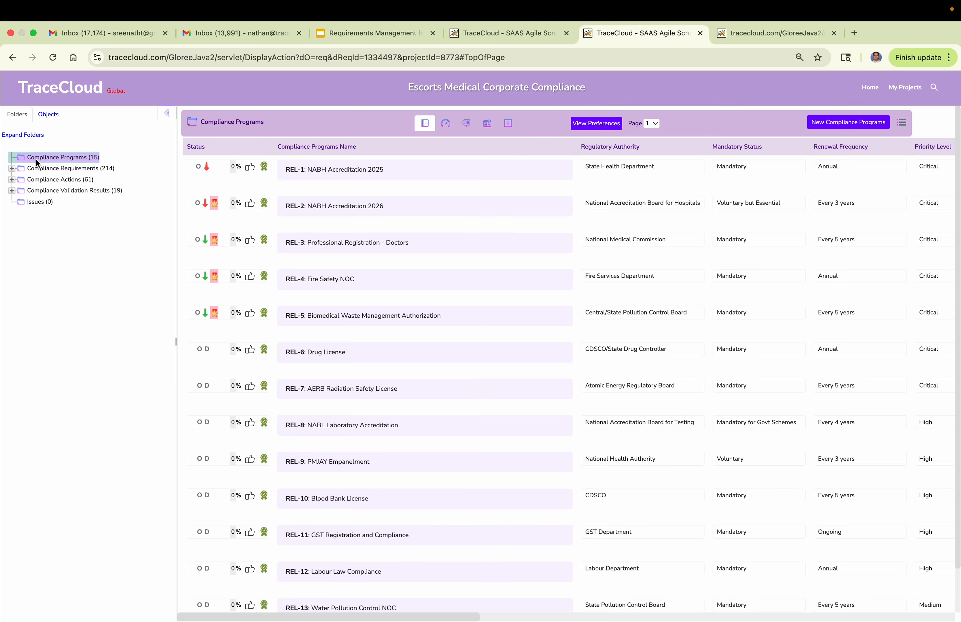
left_click(42, 183)
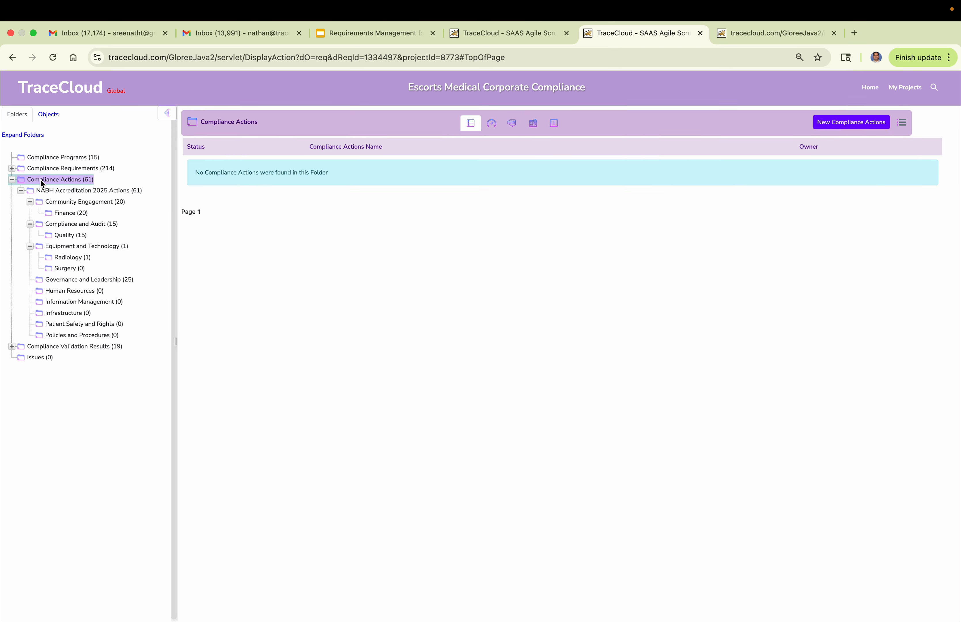
left_click(51, 347)
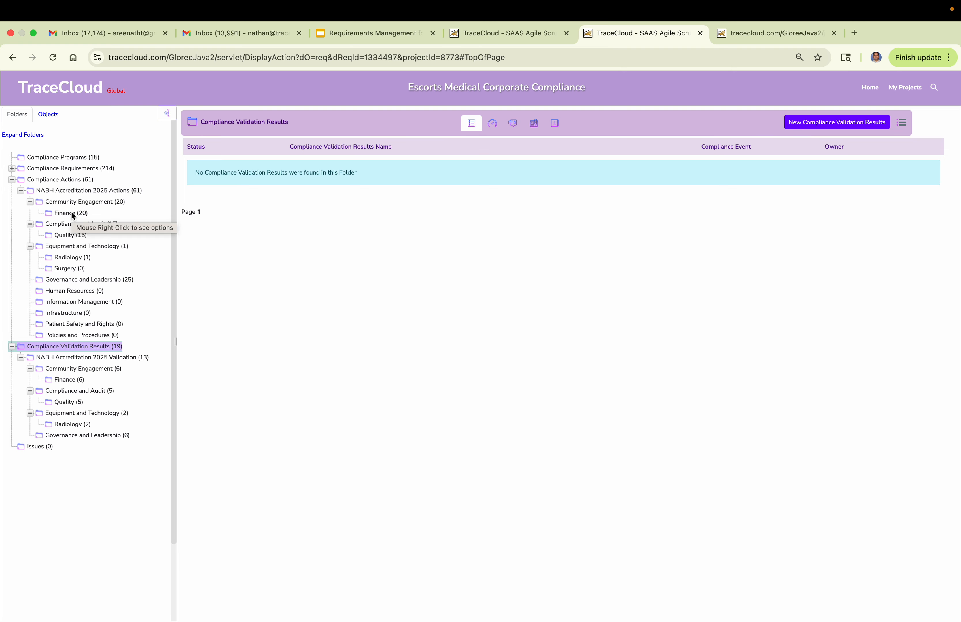
left_click(66, 202)
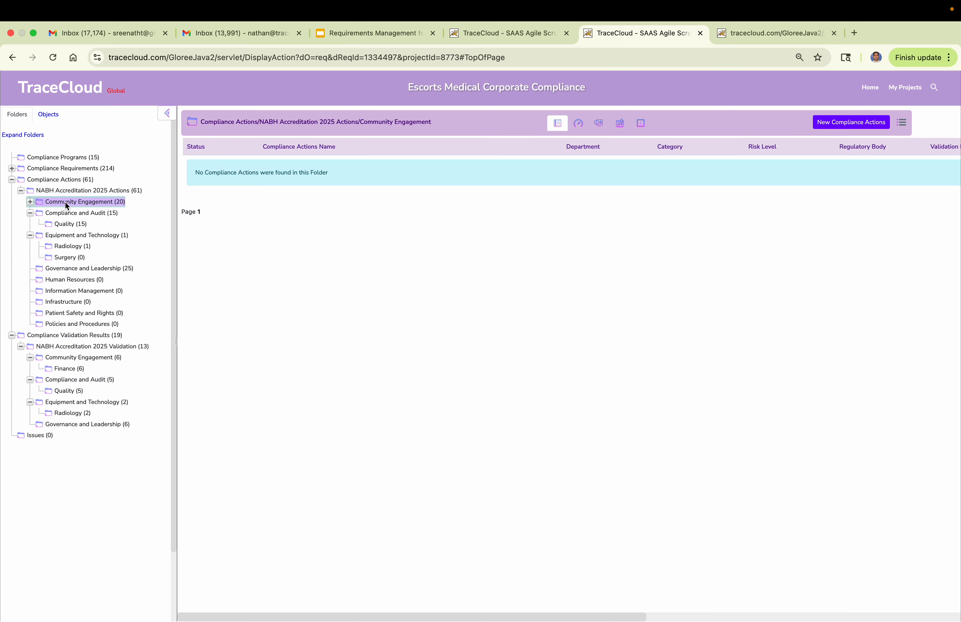
left_click(65, 225)
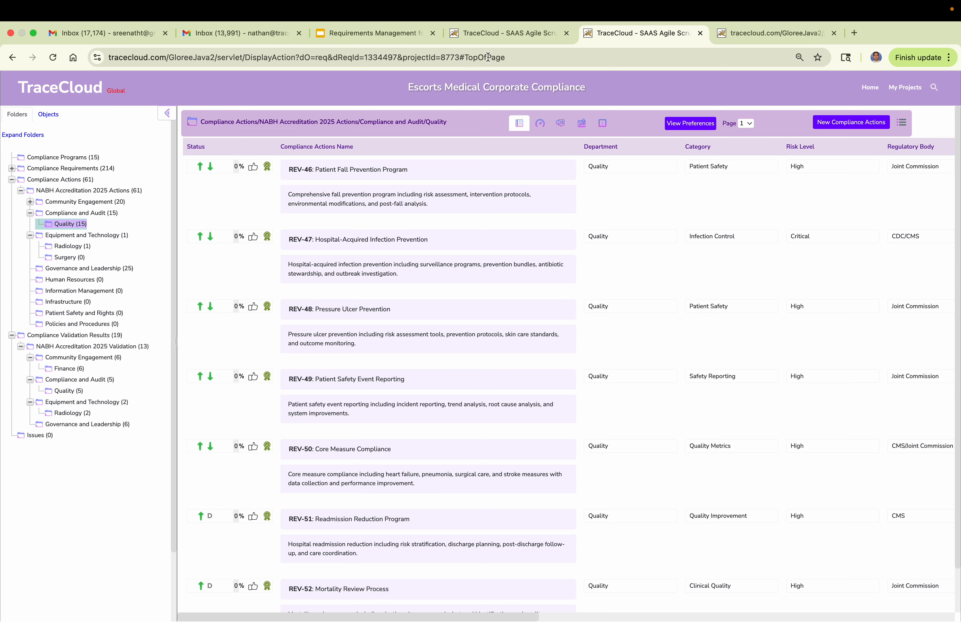
Switch to the Requirements Management for Medical Compliance presentation in Google Slides and show slide 22 about activating a TraceCloud license.
left_click(494, 33)
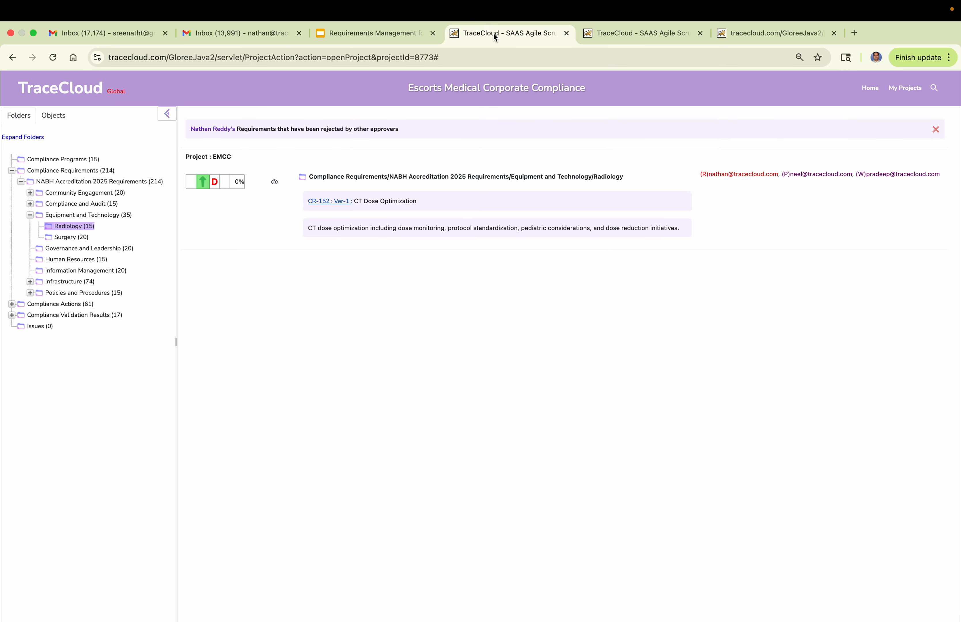
left_click(412, 33)
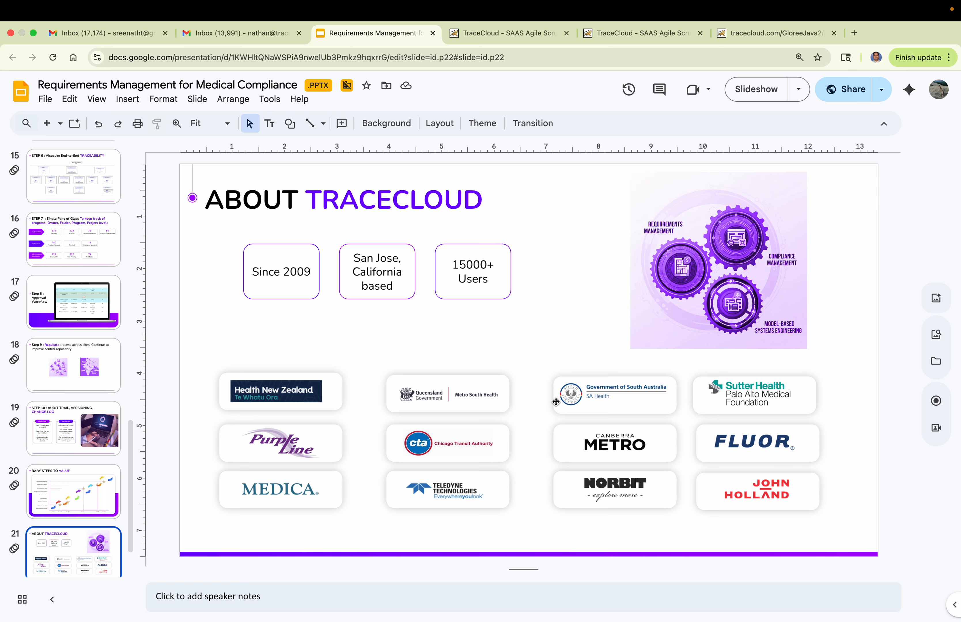
scroll(55, 535, "down", 3)
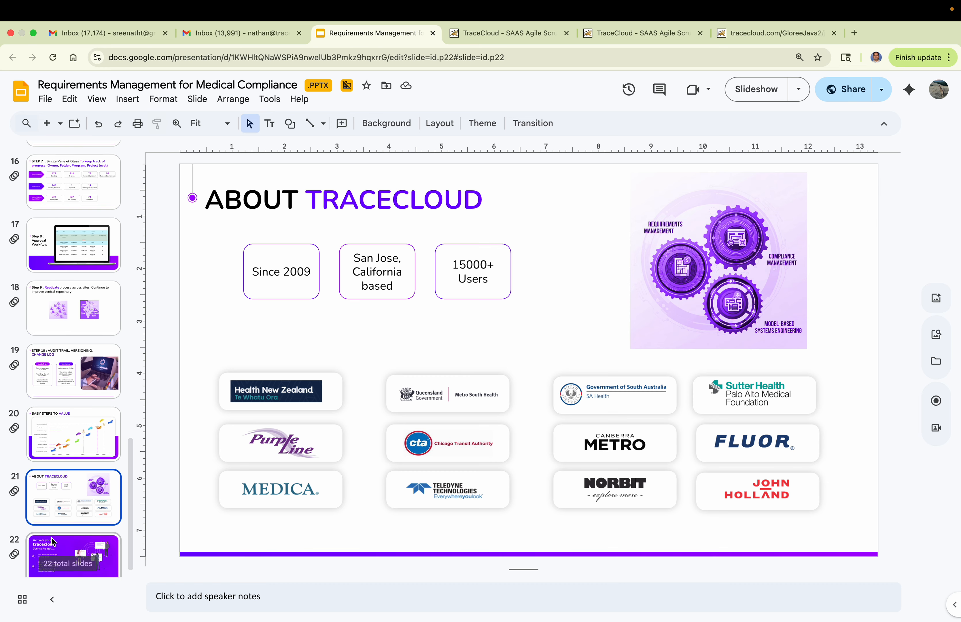
left_click(52, 548)
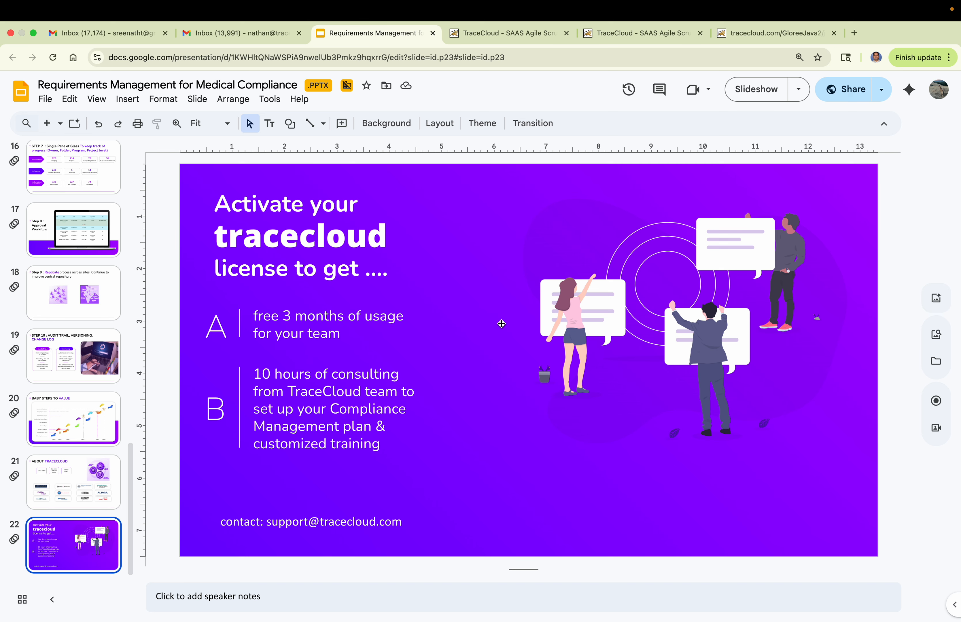
mouse_move(755, 15)
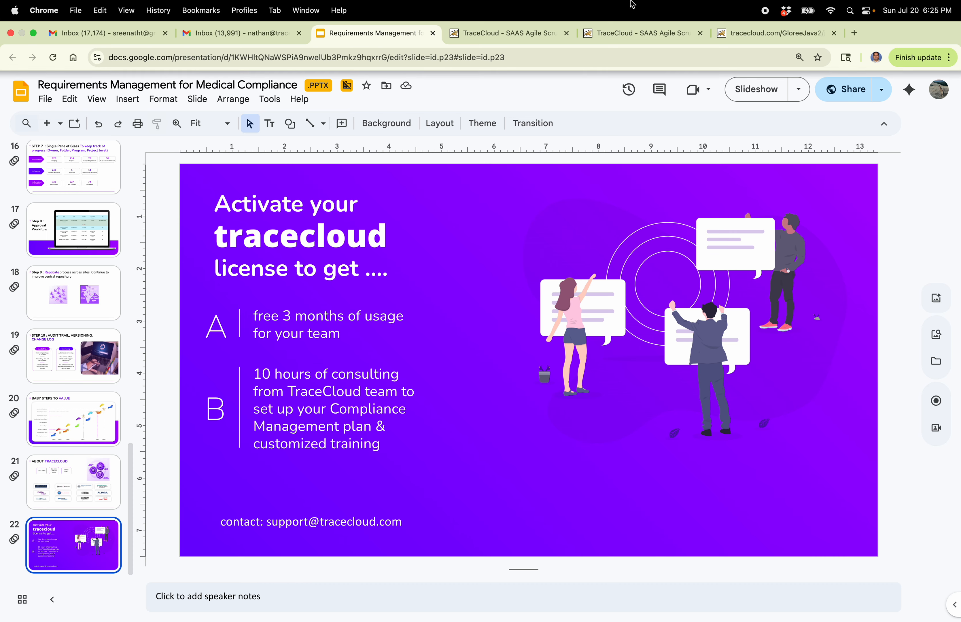